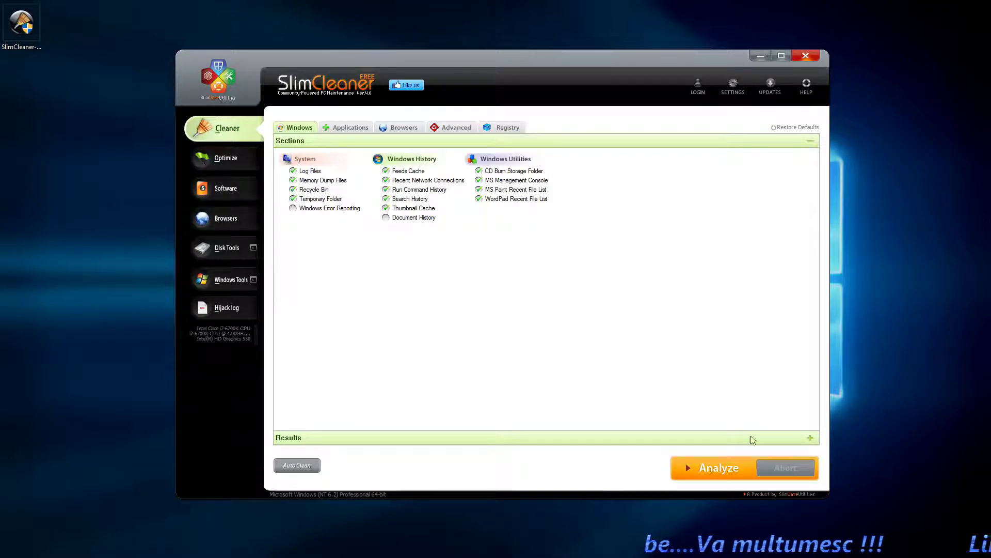
Step: Analyze the system with the Cleaner's default Windows sections and clean all the junk items found
left_click(718, 468)
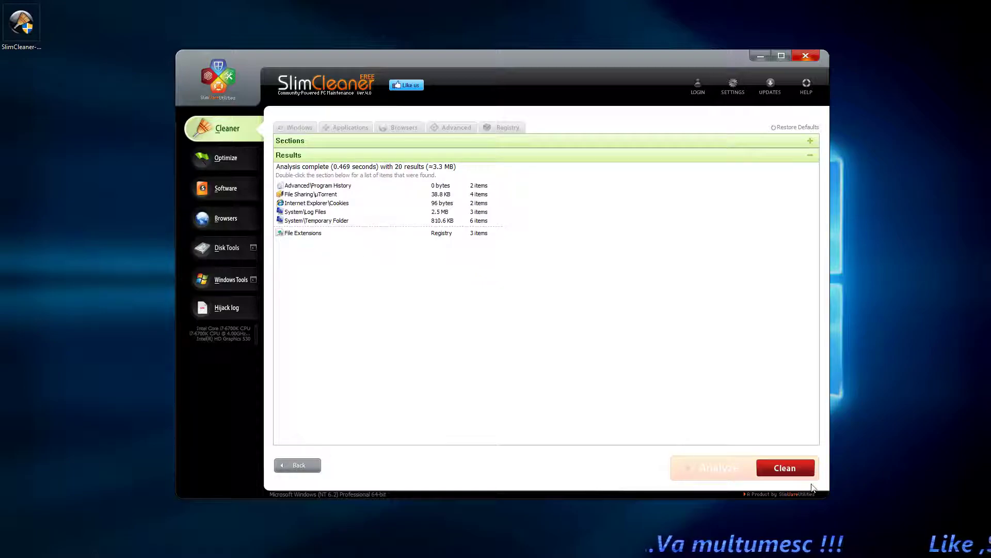
left_click(795, 467)
left_click(710, 429)
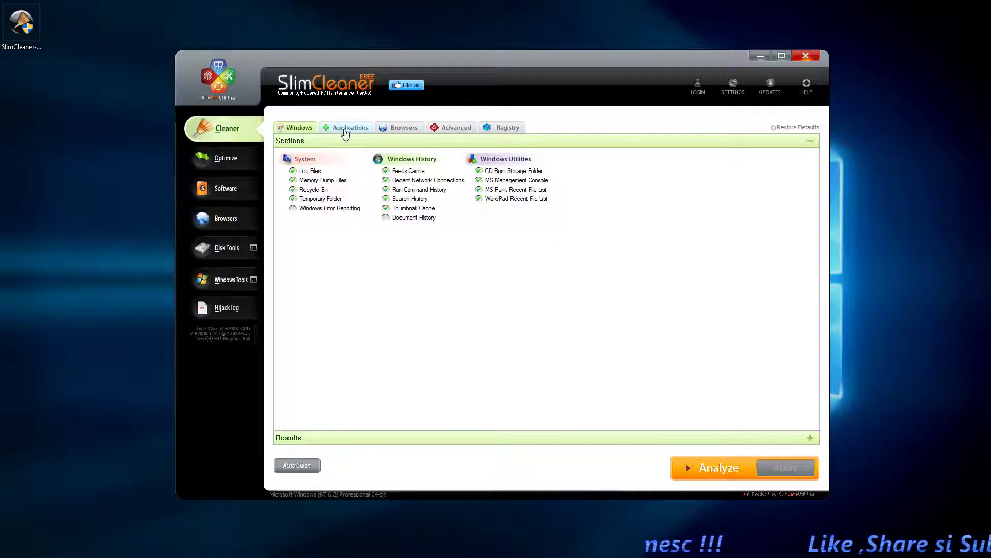
Step: Show the Cleaner's application sections, run another analysis with the default selections and clean the found items
left_click(372, 127)
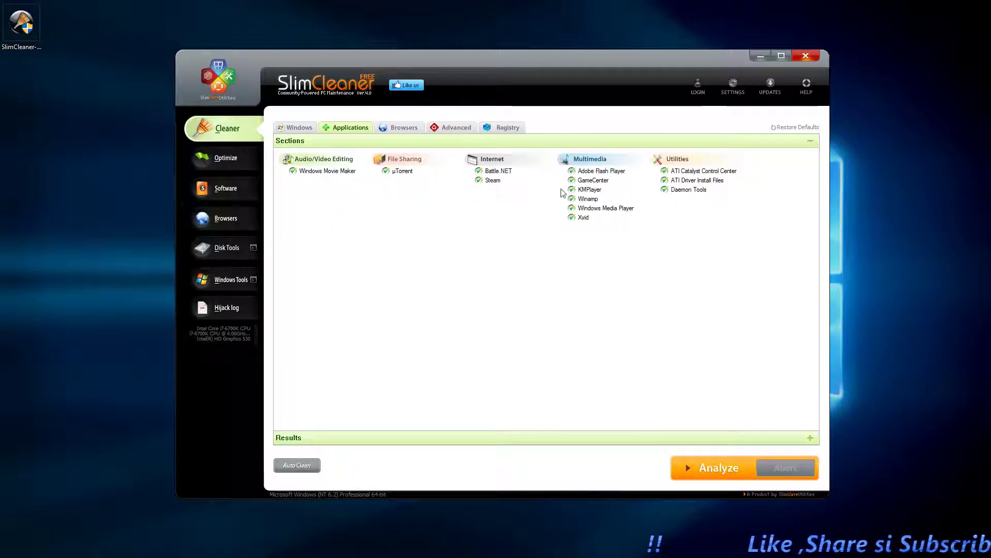
left_click(715, 467)
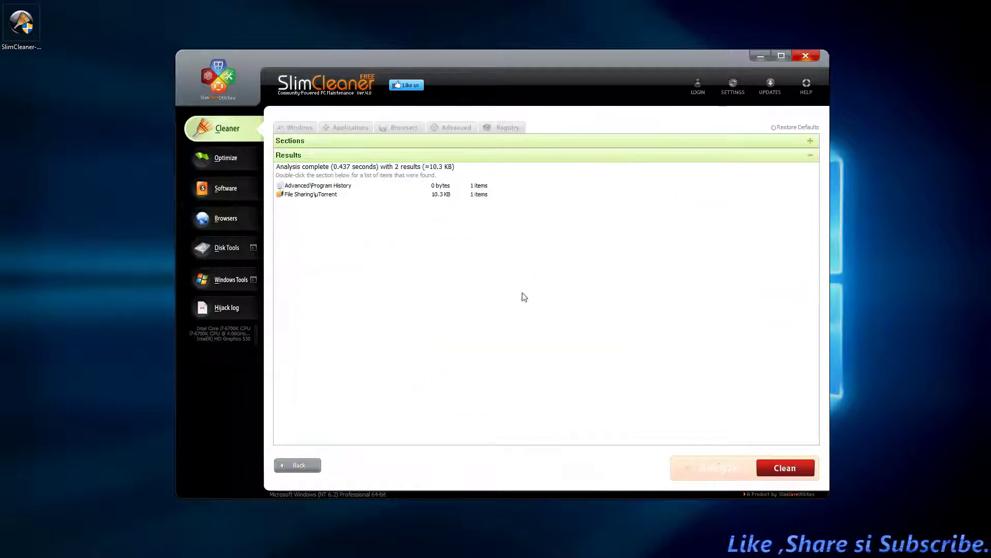
left_click(796, 464)
left_click(692, 431)
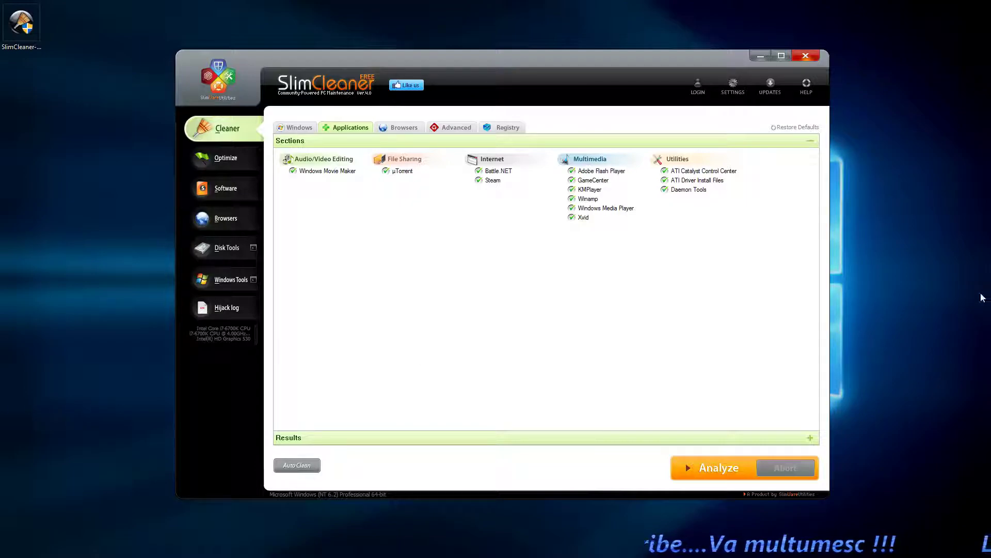
Step: Review the Cleaner's browser, advanced and registry cleaning options
left_click(403, 130)
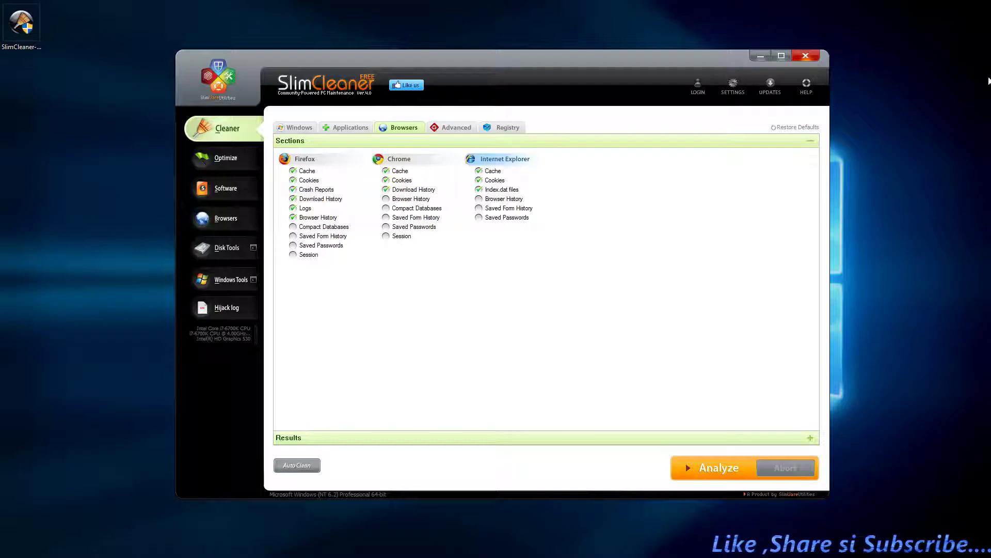
left_click(468, 129)
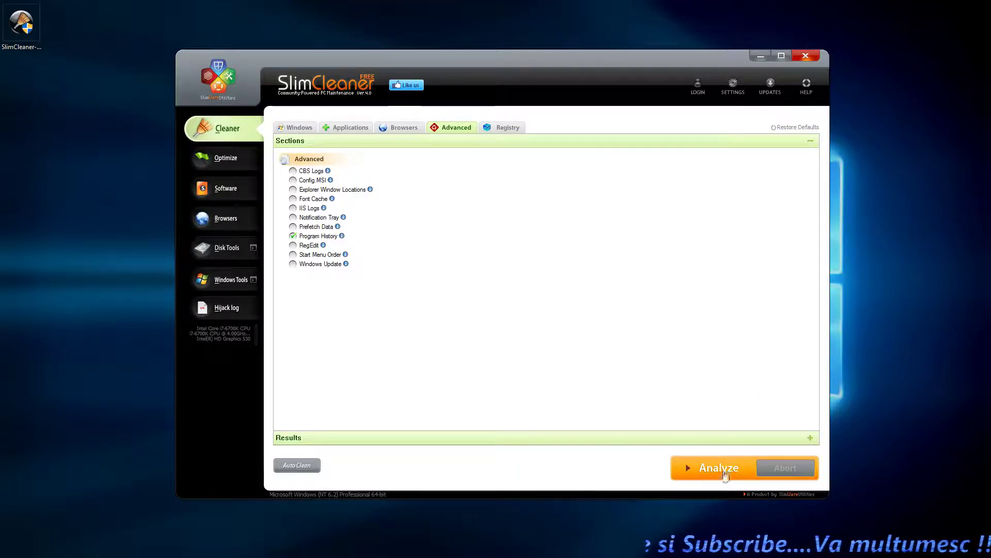
left_click(507, 129)
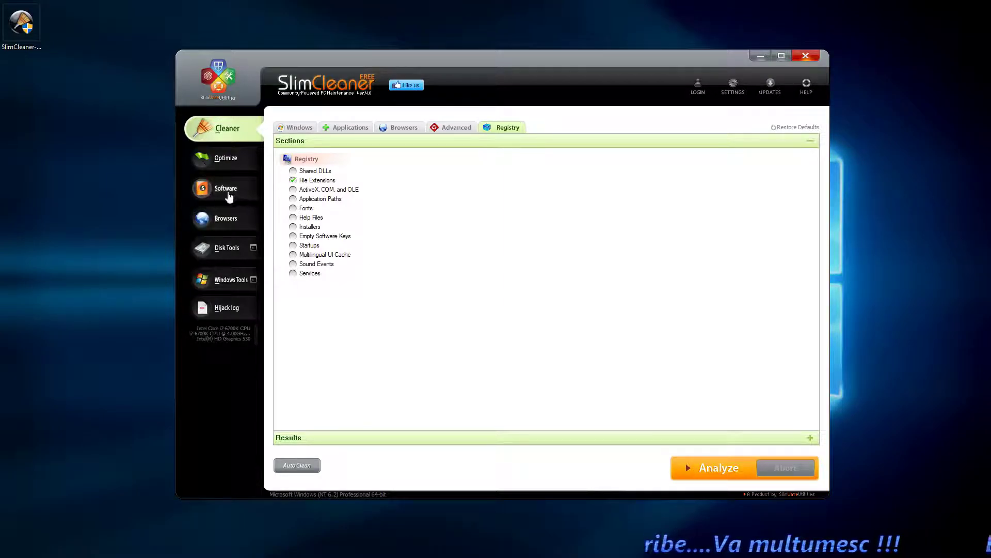
Step: Review the startup entries under Optimize and glance at the installed software list
left_click(234, 164)
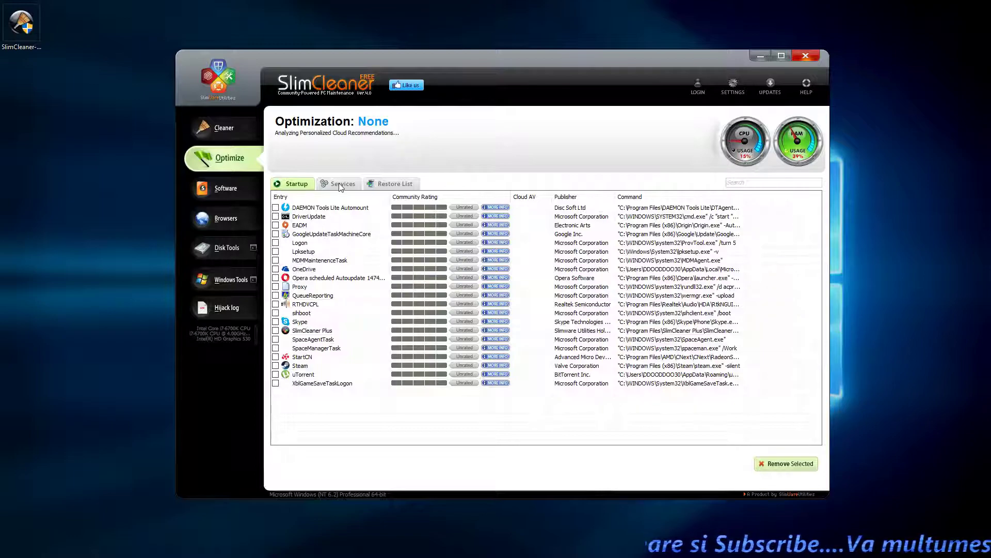
left_click_drag(460, 60, 455, 88)
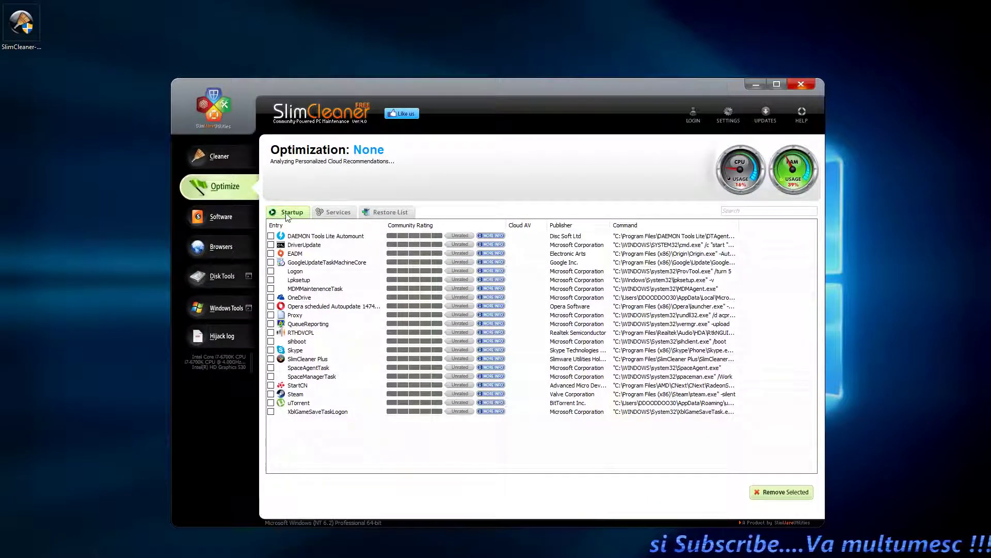
left_click(223, 218)
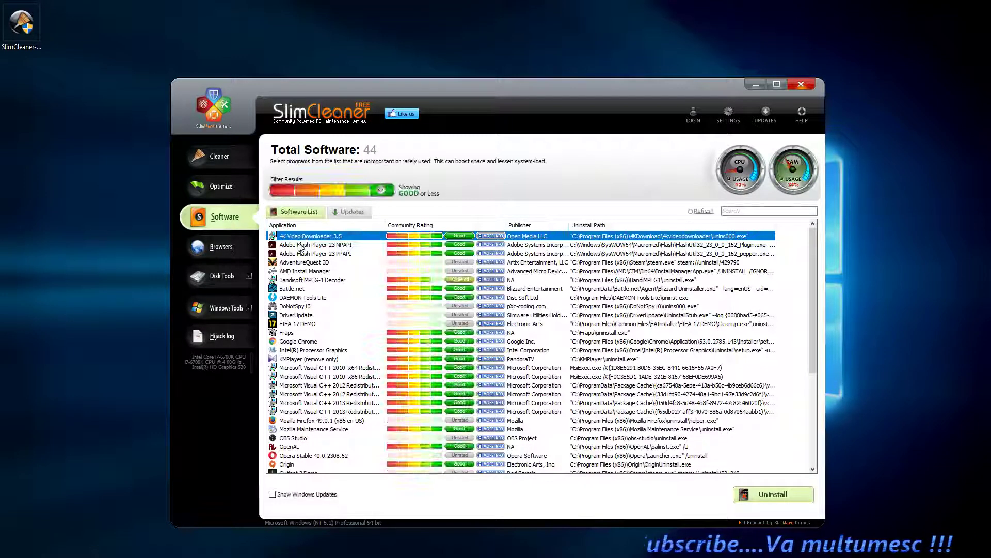
left_click(227, 187)
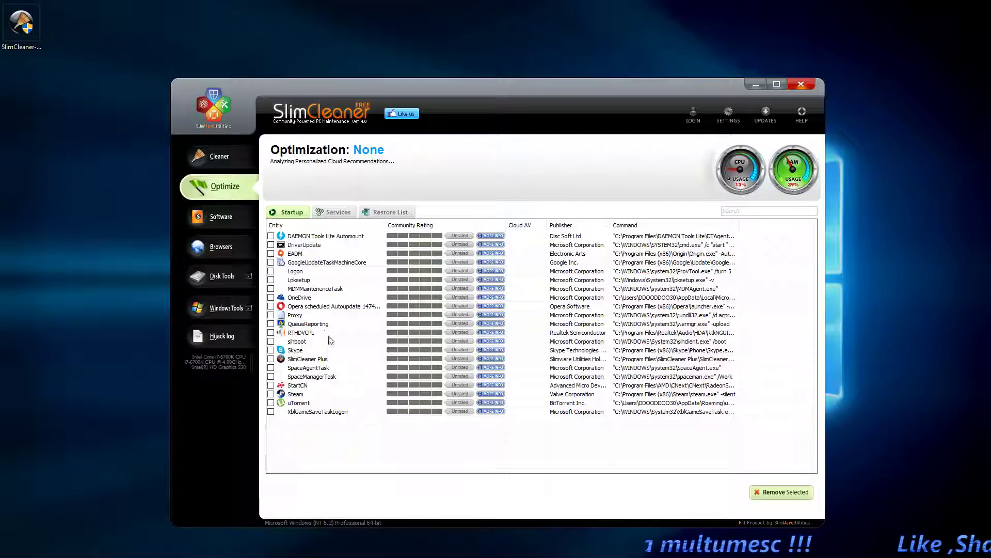
Step: Uninstall Bandisoft MPEG-1 Decoder from the installed software list and close its finished uninstaller
left_click(222, 218)
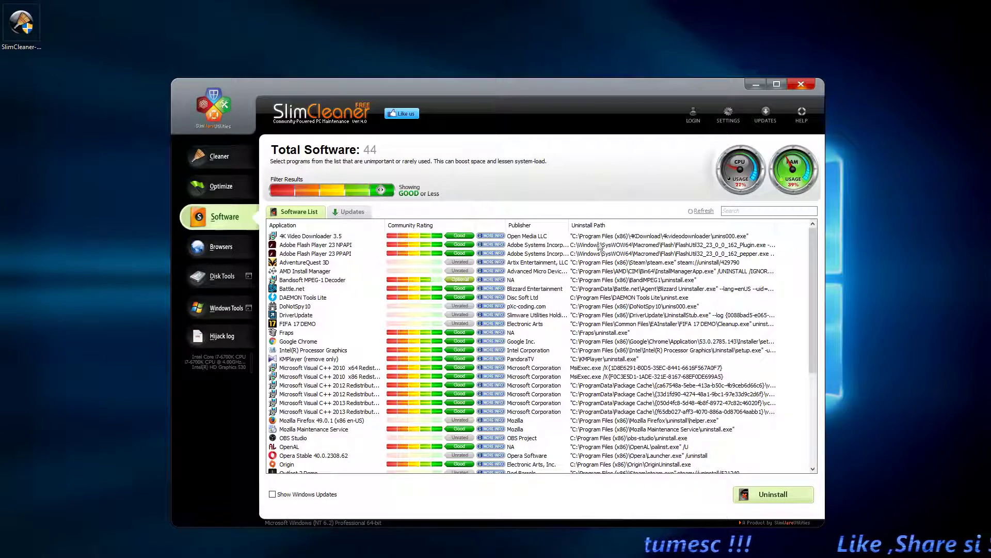
left_click(331, 246)
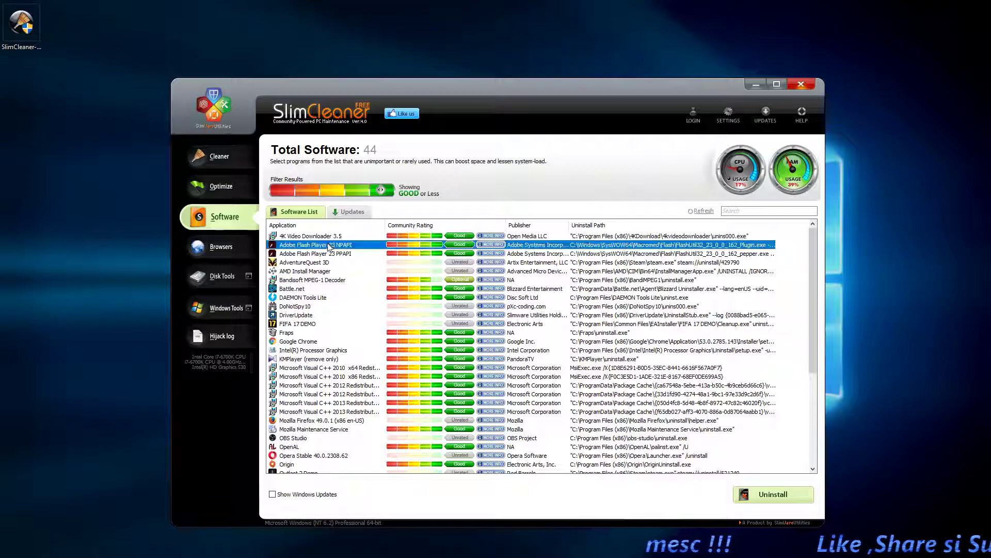
left_click(320, 281)
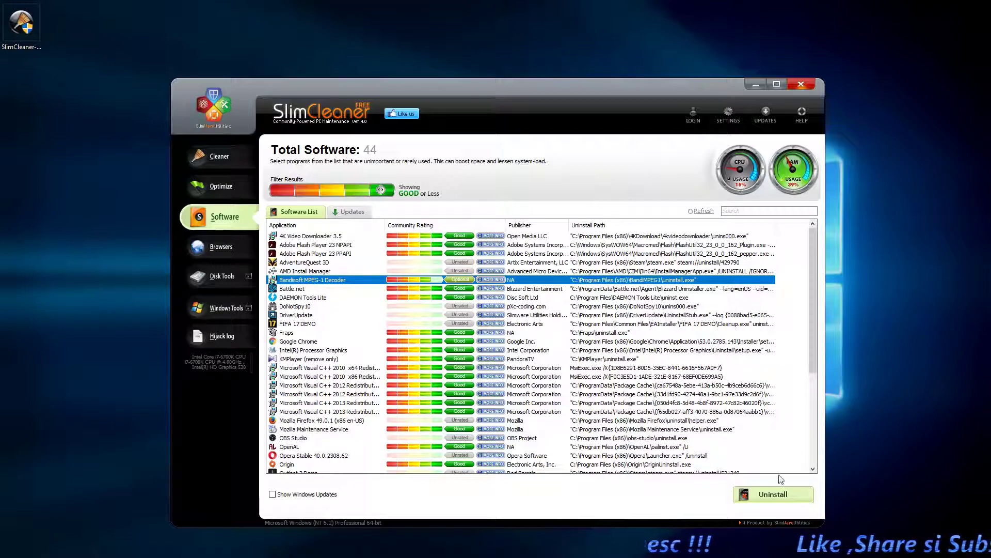
left_click(779, 493)
left_click(525, 357)
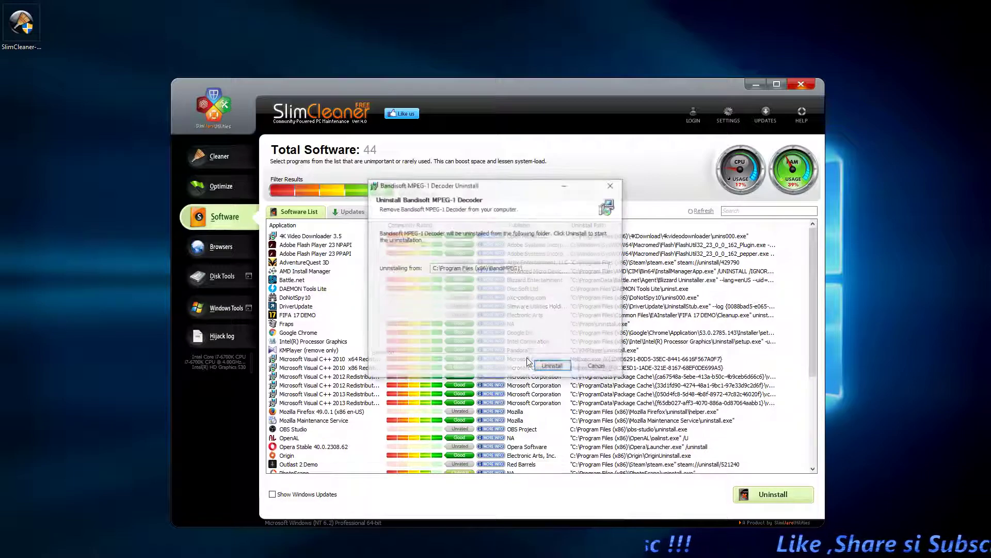
left_click(566, 369)
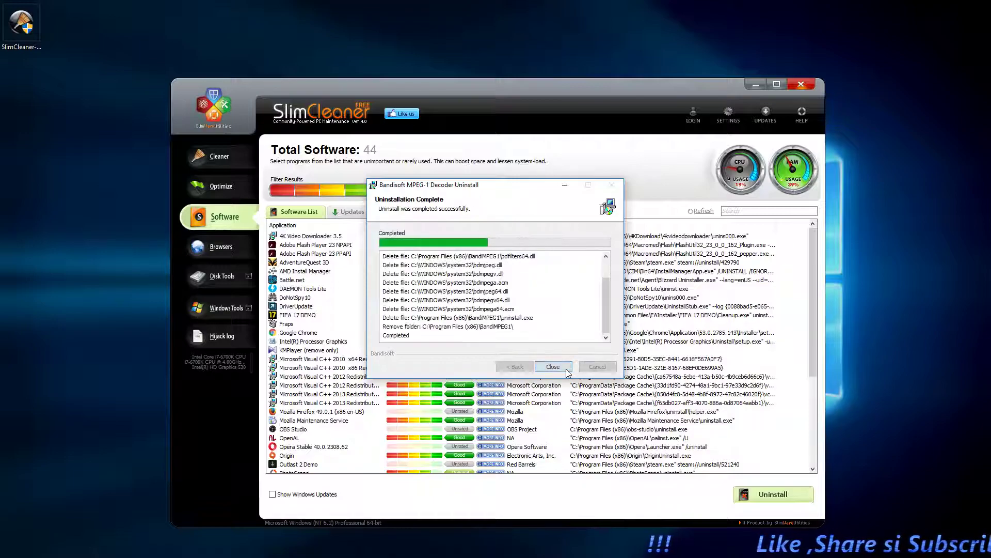
left_click(554, 367)
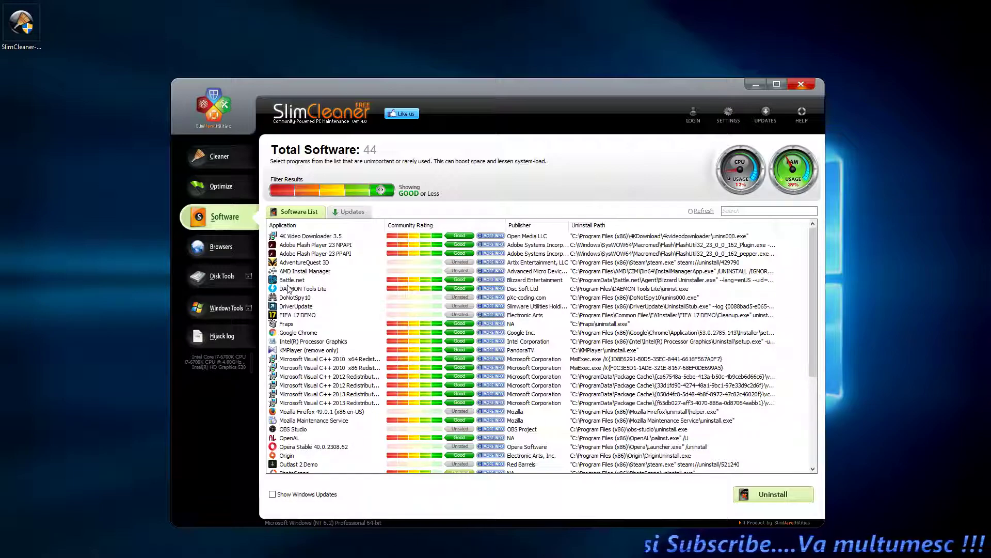
Step: Check the software section for available program updates
left_click(354, 215)
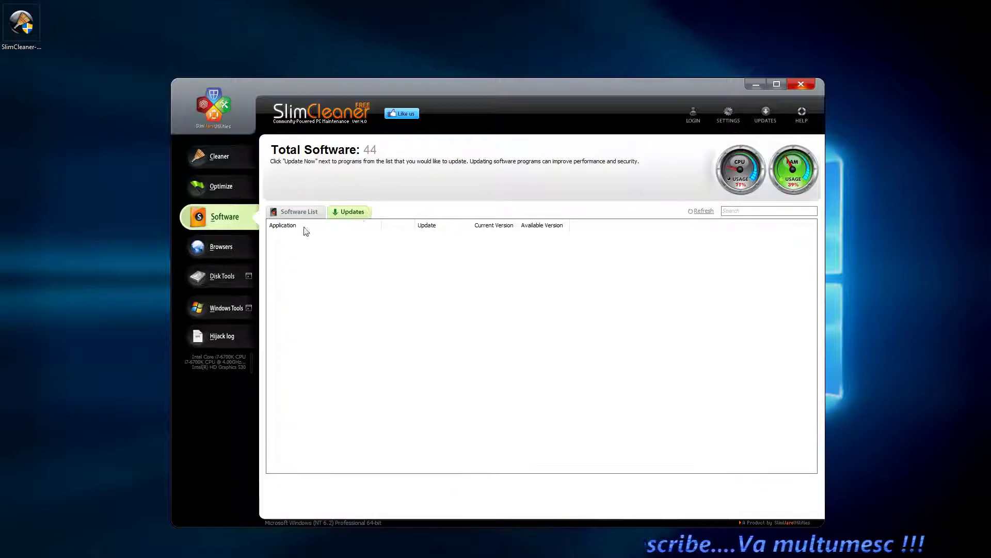
left_click(302, 212)
left_click(362, 212)
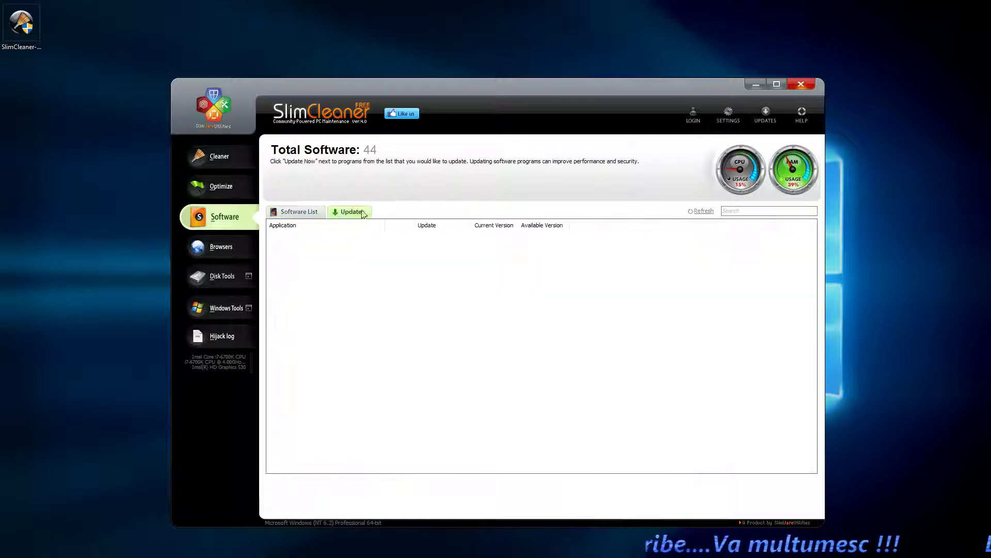
Step: Look through the home page, search provider and add-on settings of Internet Explorer, Firefox and Chrome
left_click(227, 246)
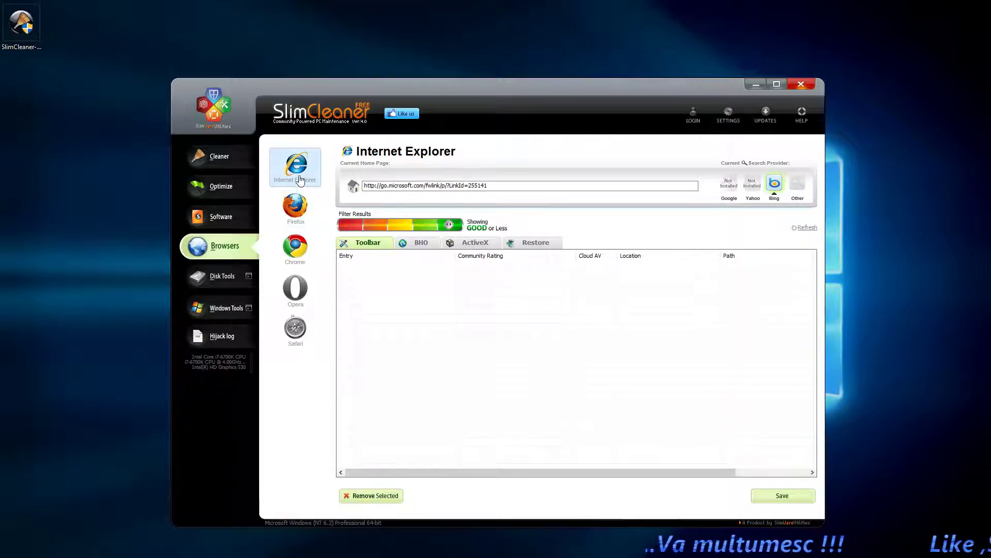
left_click(296, 207)
left_click(297, 240)
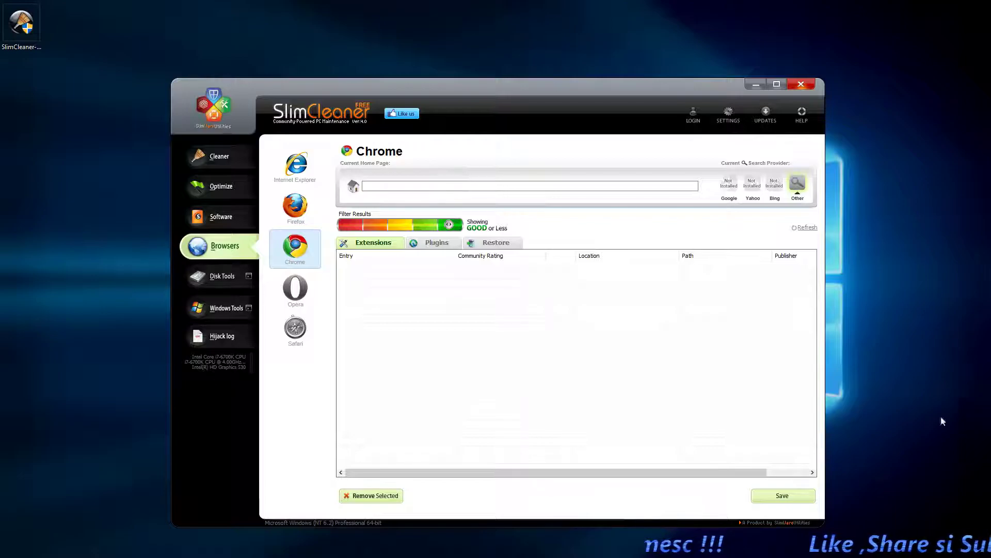
left_click(307, 215)
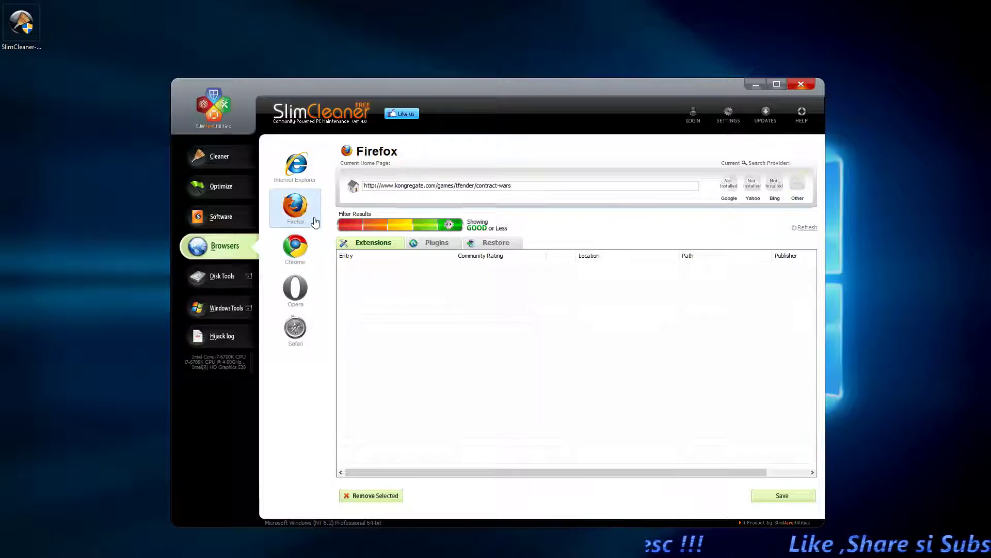
left_click(299, 173)
left_click(304, 207)
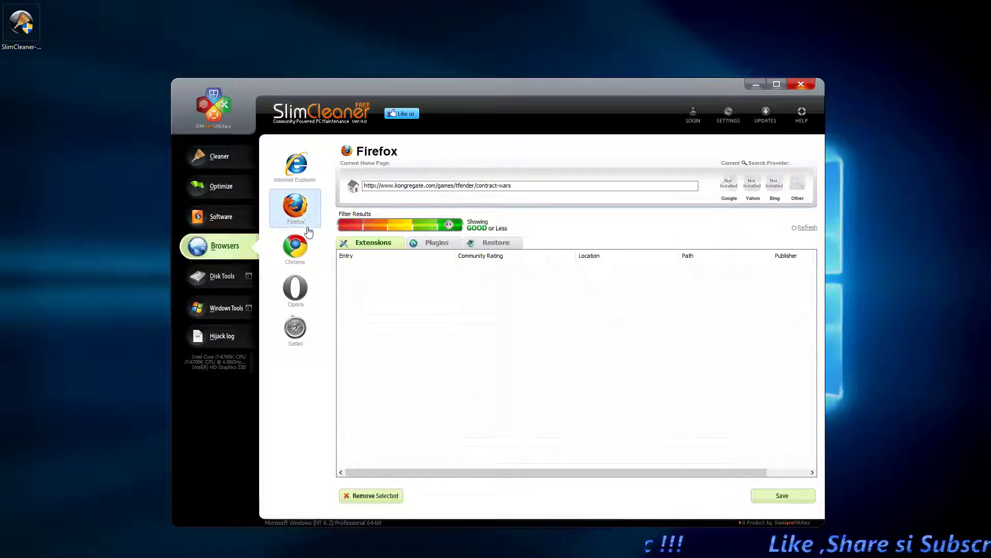
Step: Inspect Firefox's plugins and restore list, and revisit the Internet Explorer and Chrome settings
left_click(431, 250)
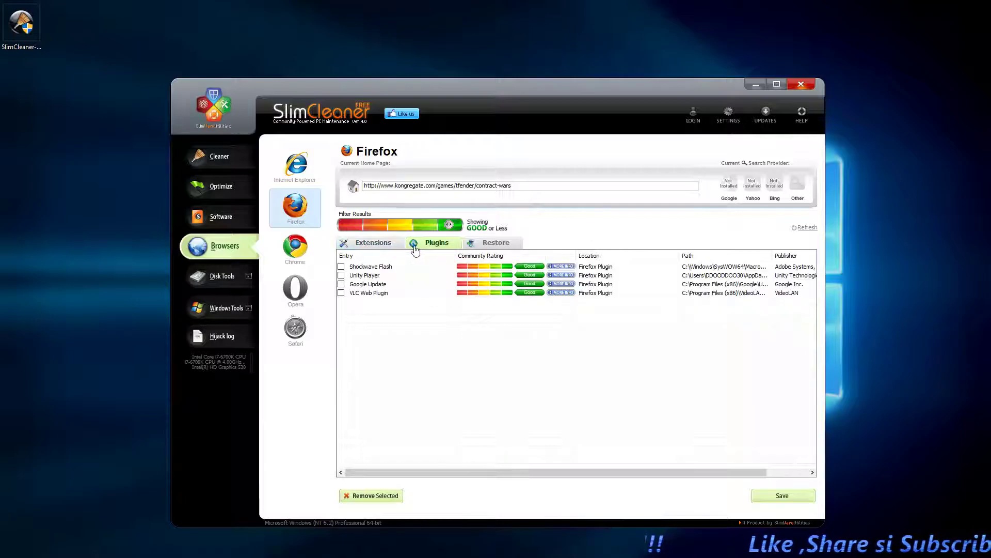
left_click(488, 242)
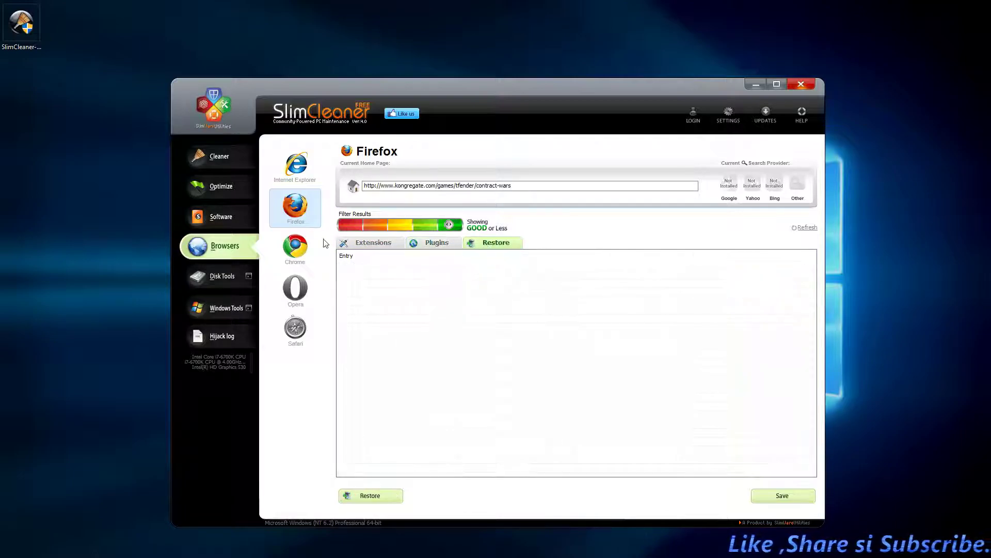
left_click(313, 207)
left_click(294, 171)
left_click(295, 247)
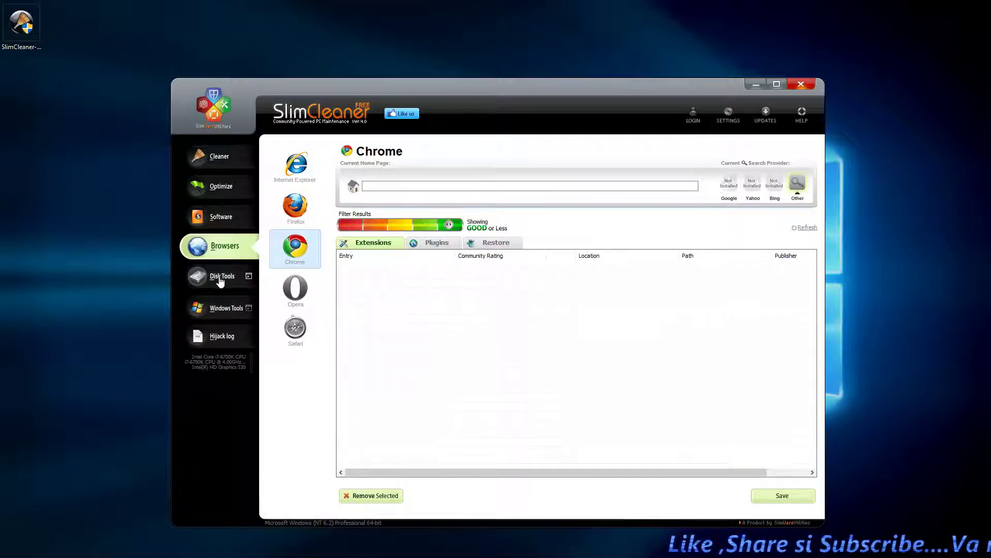
Step: View the disk summary, close Disk Tools and return to the Cleaner's browser sections
left_click(252, 278)
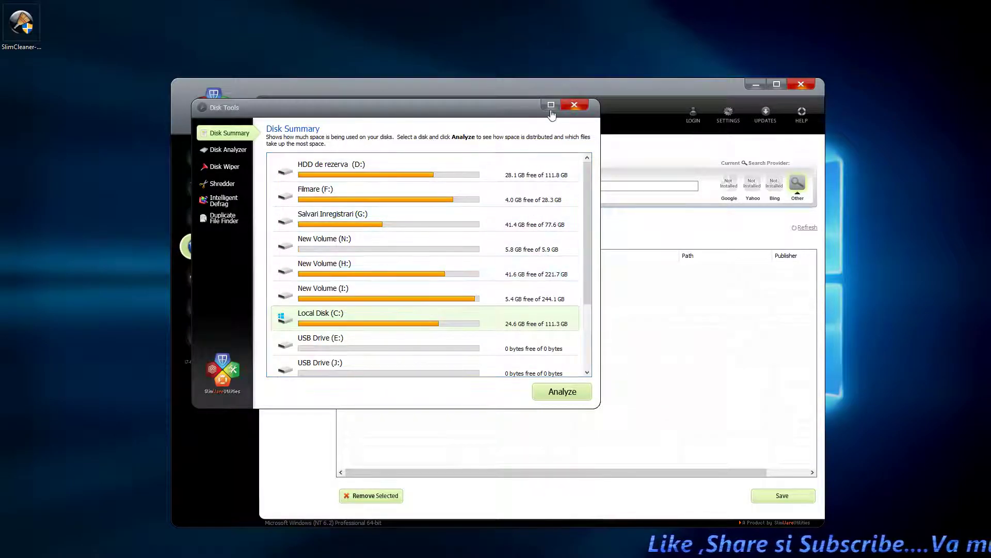
key("Escape")
left_click(223, 157)
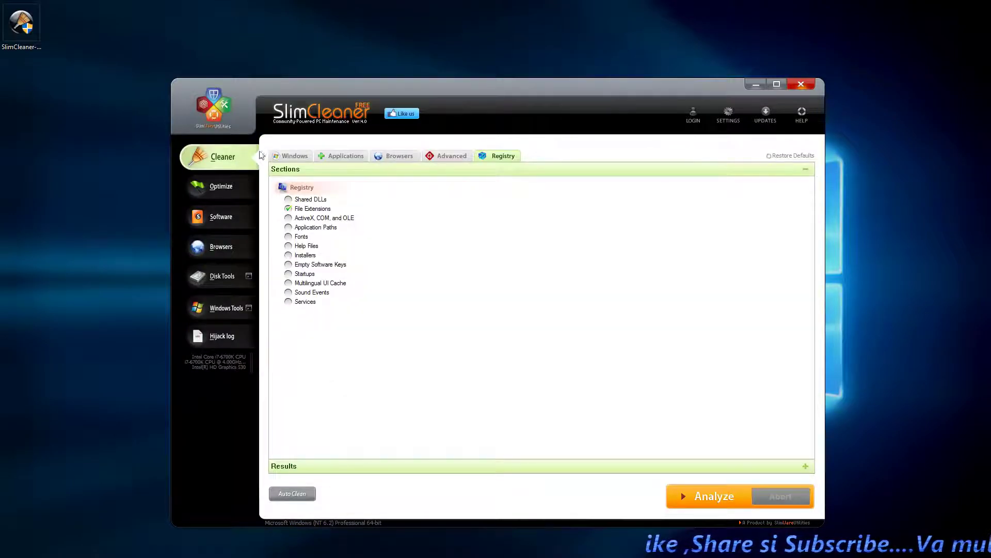
left_click(407, 161)
Step: Open Disk Tools and examine the Disk Summary, Disk Wiper and Shredder pages
left_click(224, 277)
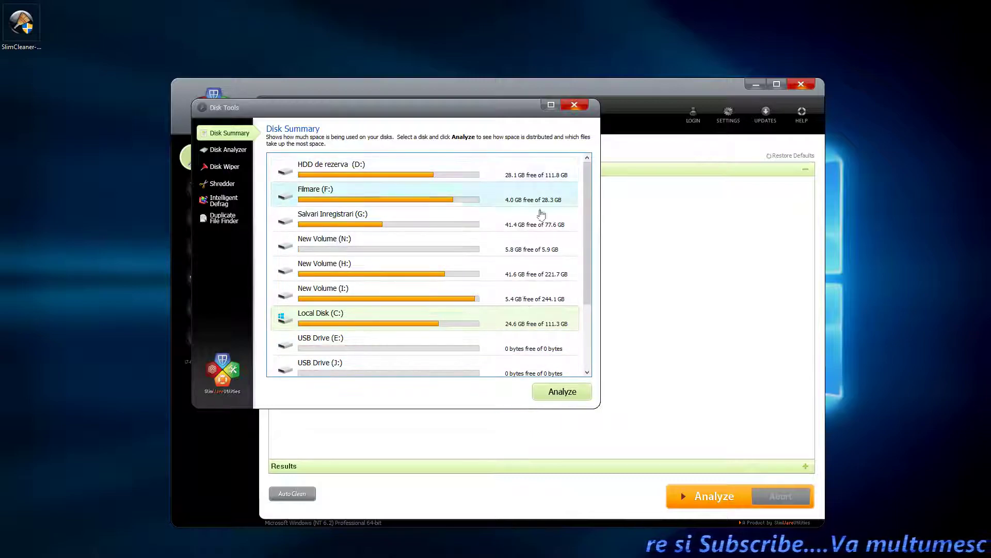
left_click(228, 167)
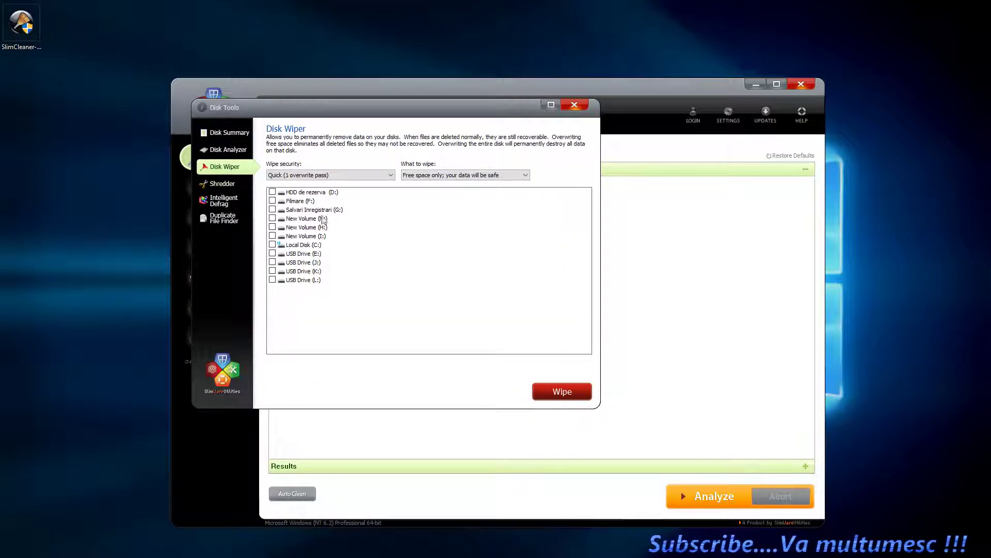
left_click(227, 185)
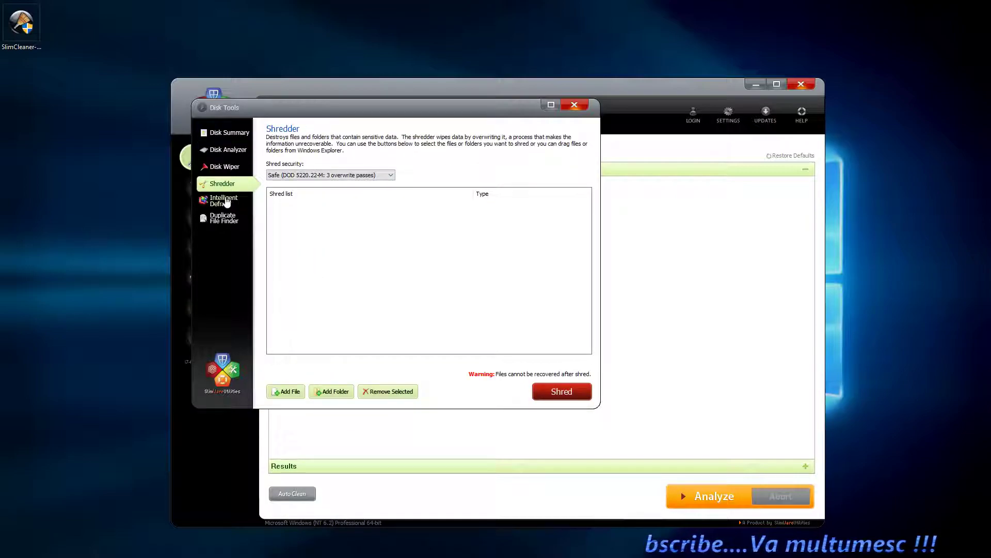
Step: Examine the Intelligent Defrag page for New Volume (H:) and the Duplicate File Finder page, and close Disk Tools
left_click(226, 201)
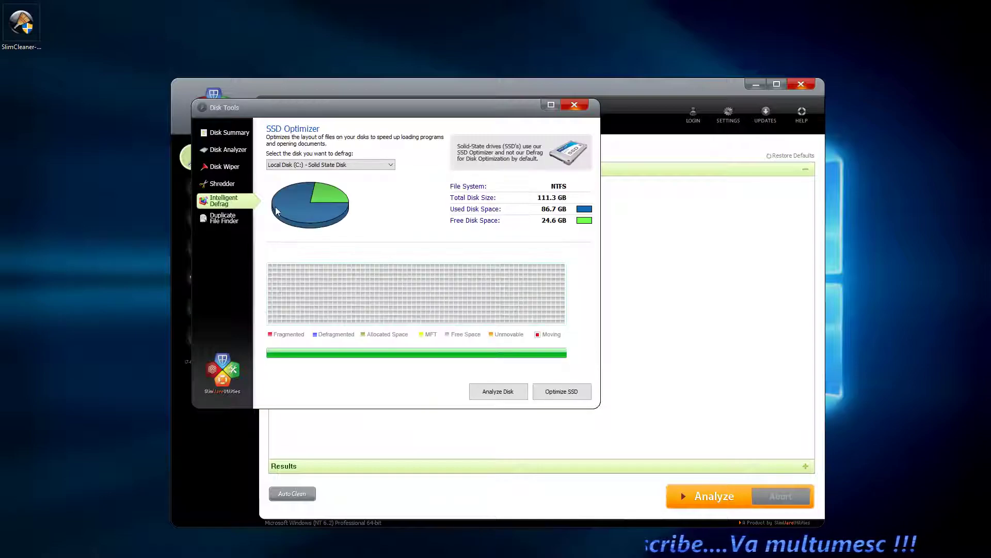
left_click(391, 165)
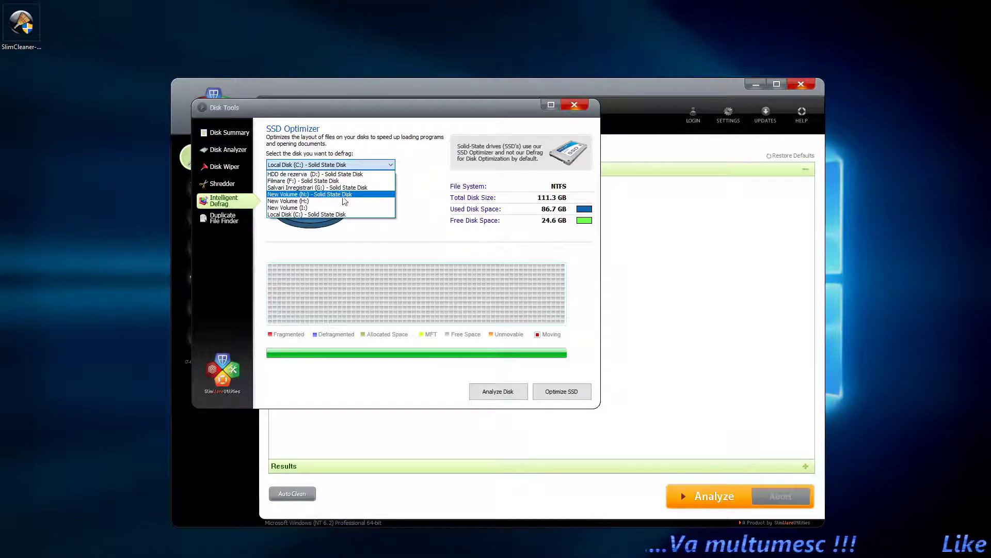
left_click(368, 244)
left_click(380, 164)
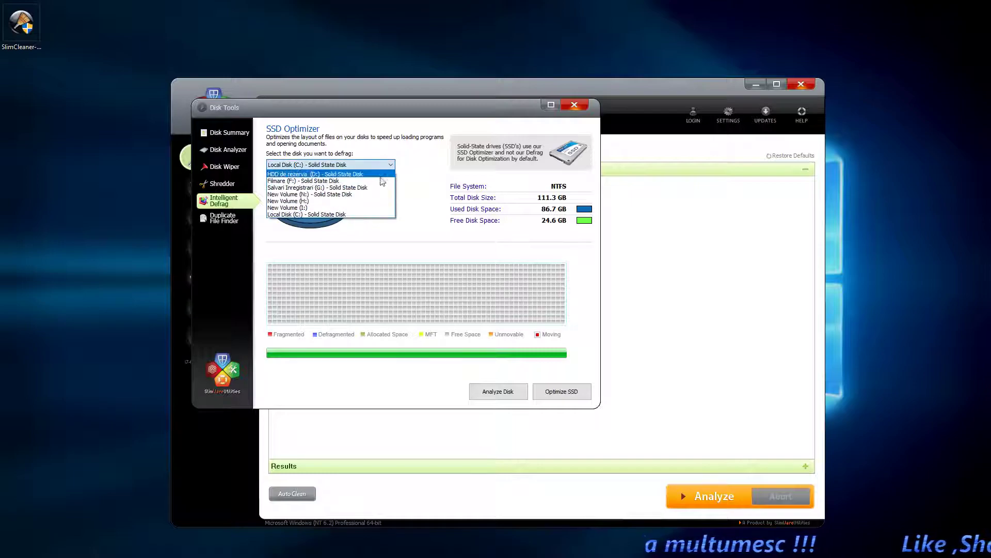
left_click(327, 201)
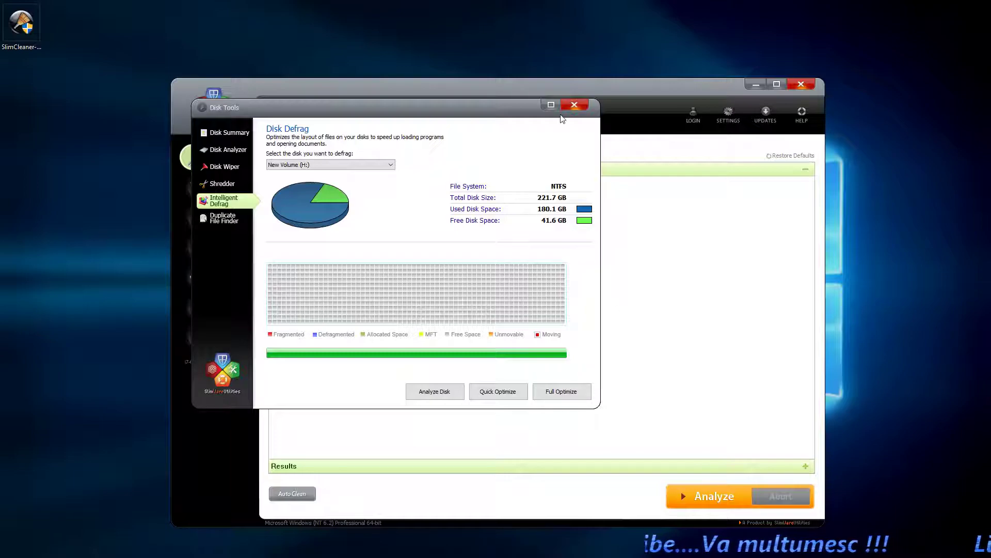
left_click(237, 221)
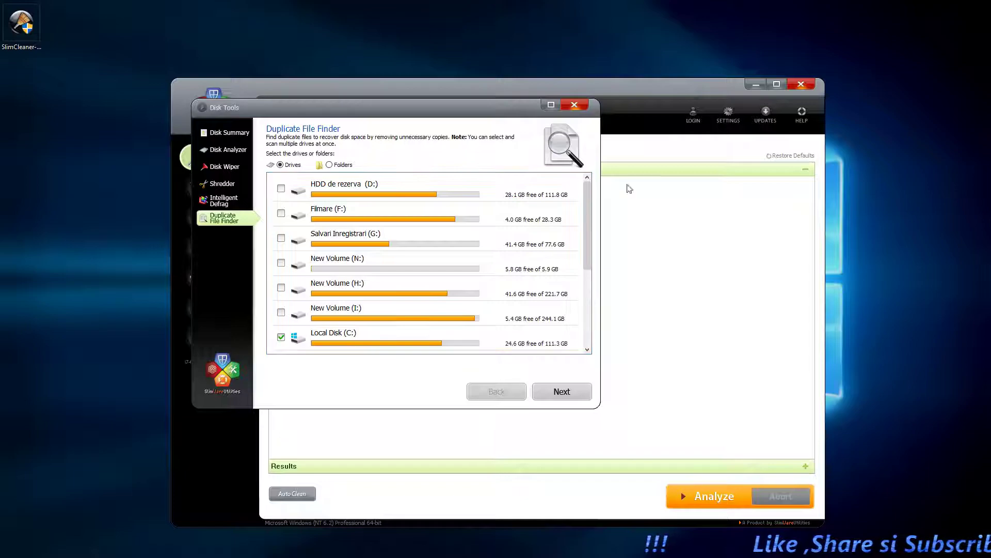
left_click(574, 105)
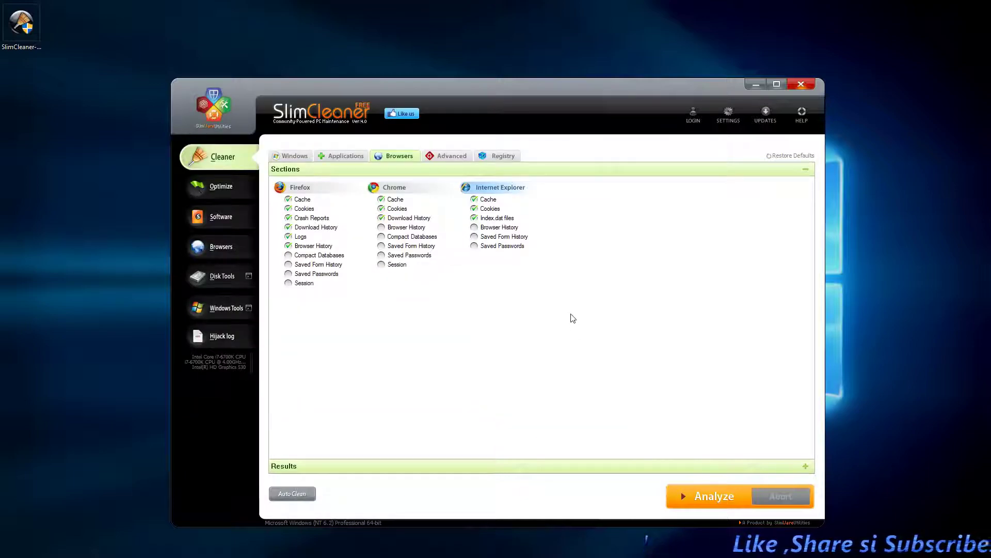
Step: Open the Windows Control Panel from Windows Tools, look through all its items, and close it
left_click(231, 310)
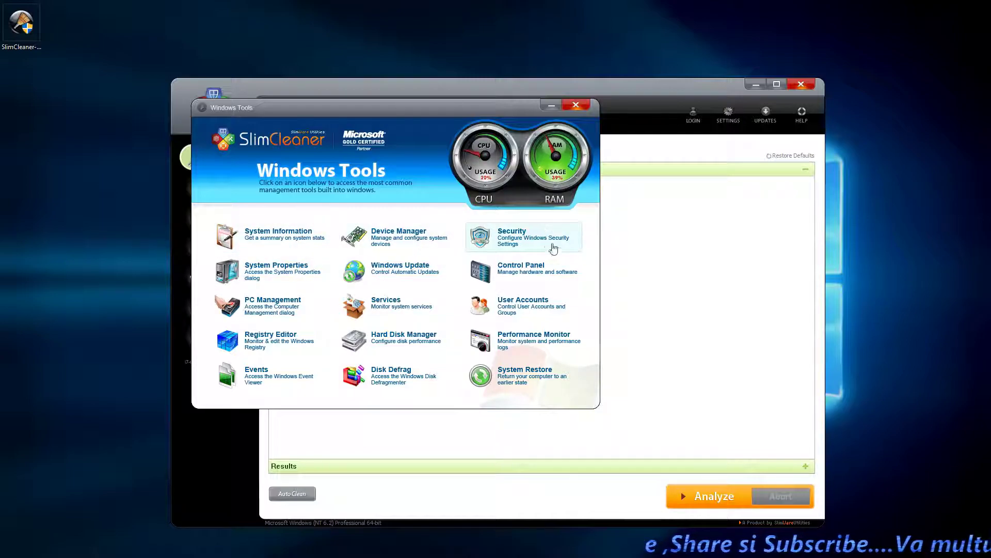
left_click(534, 279)
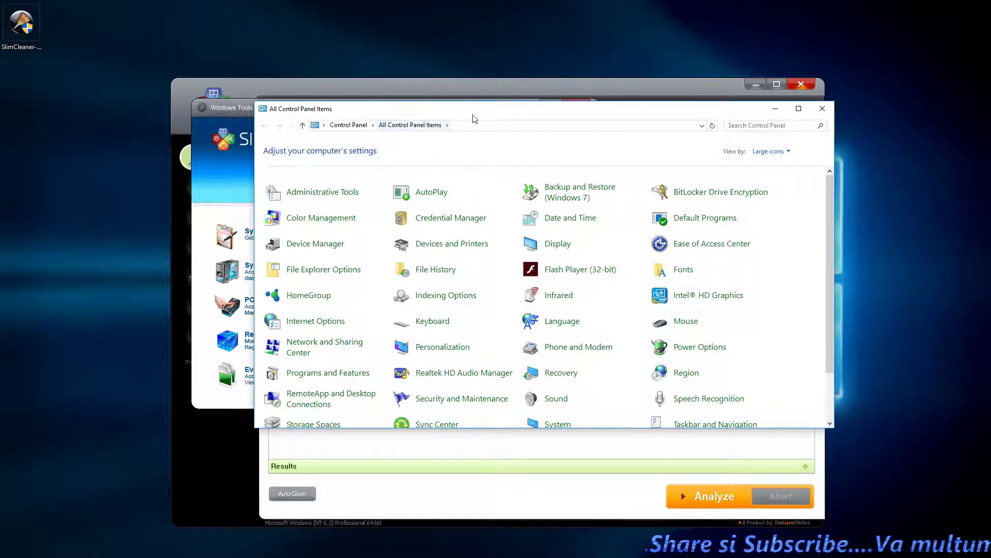
left_click_drag(473, 115, 432, 153)
scroll(763, 329, "down", 2)
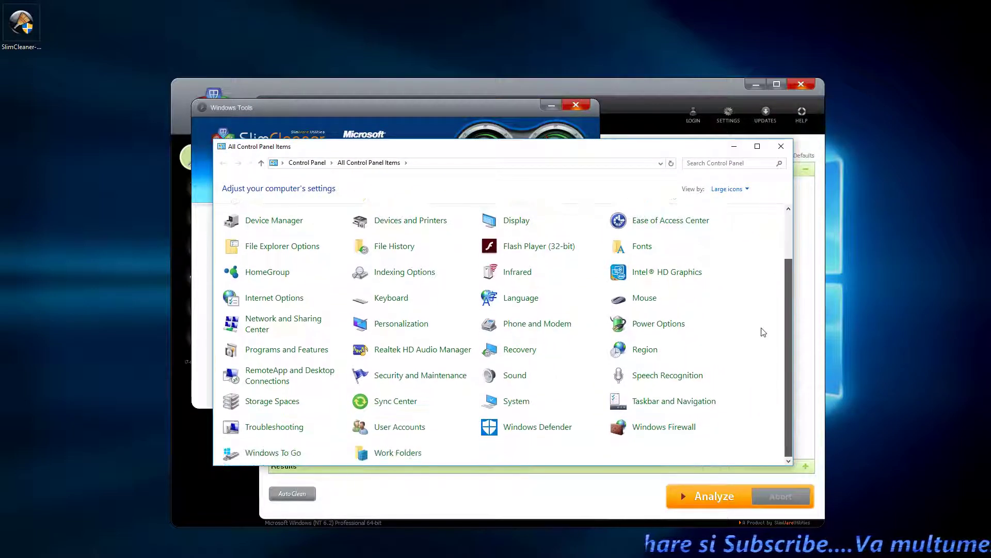
scroll(768, 275, "up", 1)
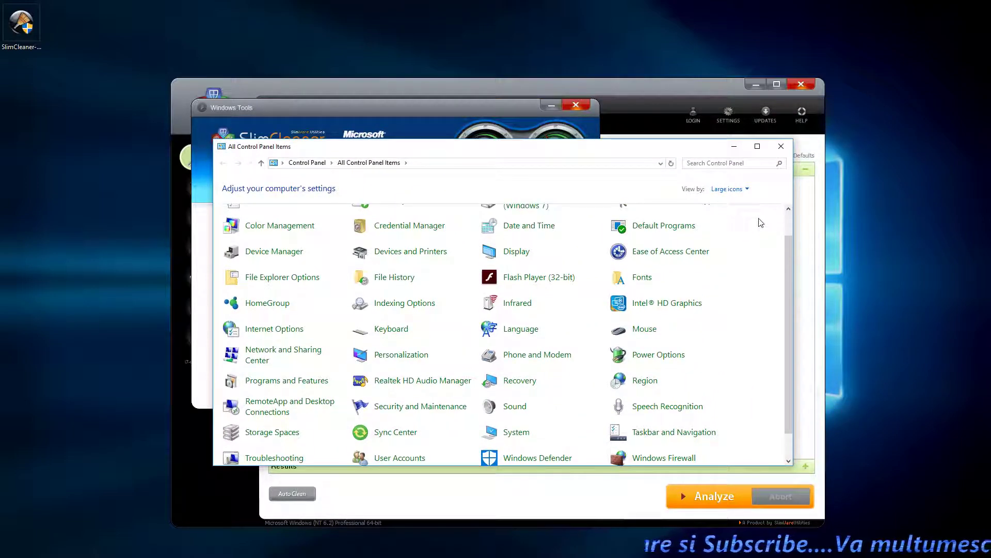
left_click_drag(677, 150, 627, 140)
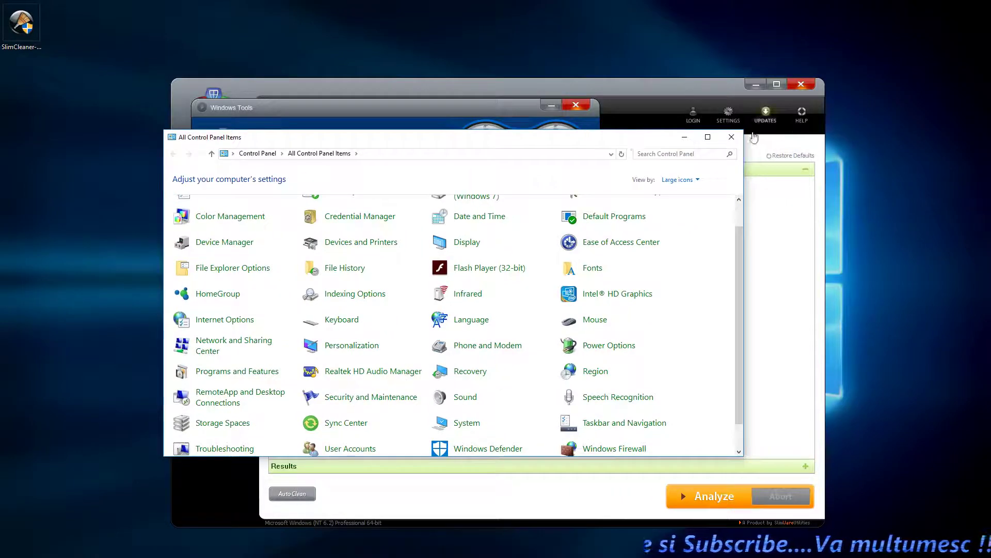
scroll(739, 227, "up", 1)
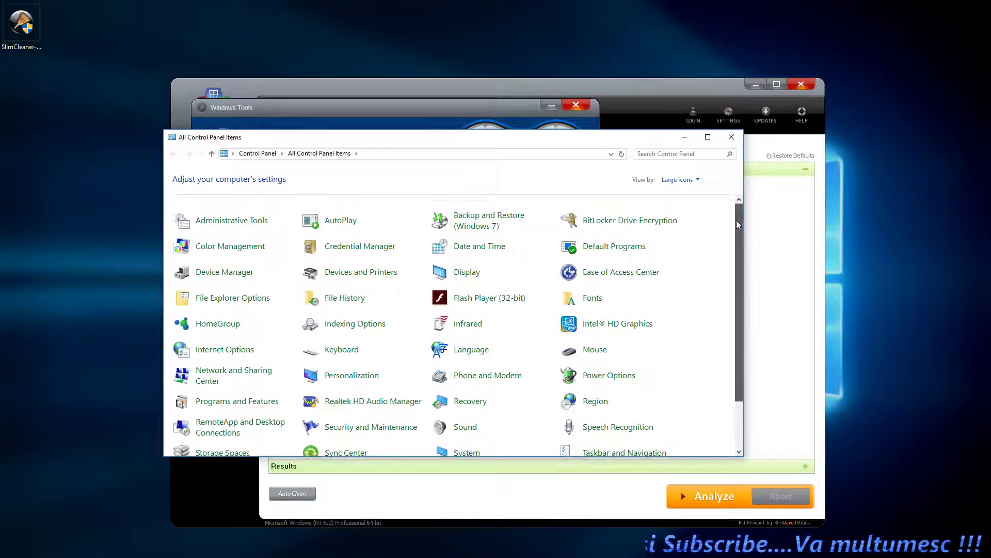
left_click(731, 137)
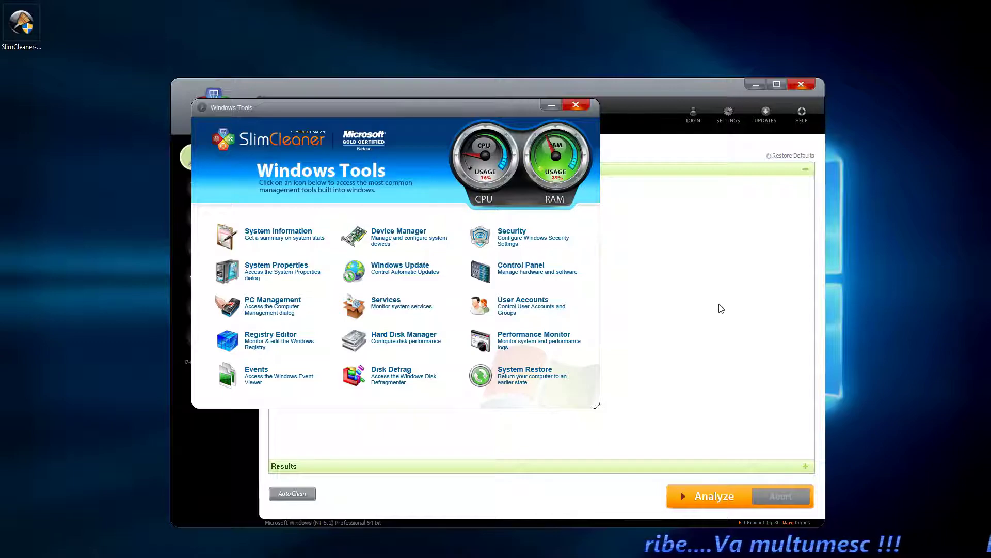
Step: Inspect the drives in the Windows disk defragmenter, select New Volume (I:), and close it along with Windows Tools
left_click(385, 381)
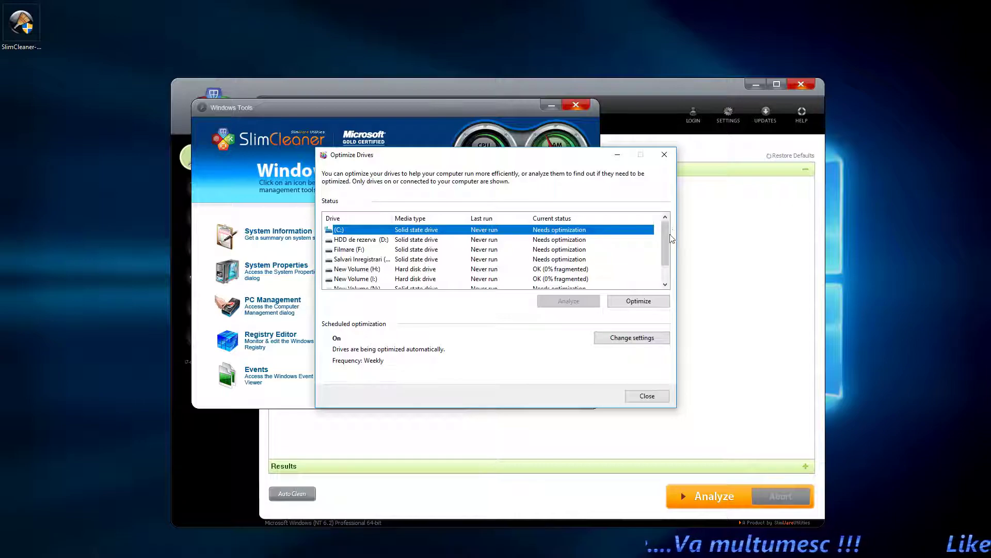
left_click_drag(664, 241, 665, 253)
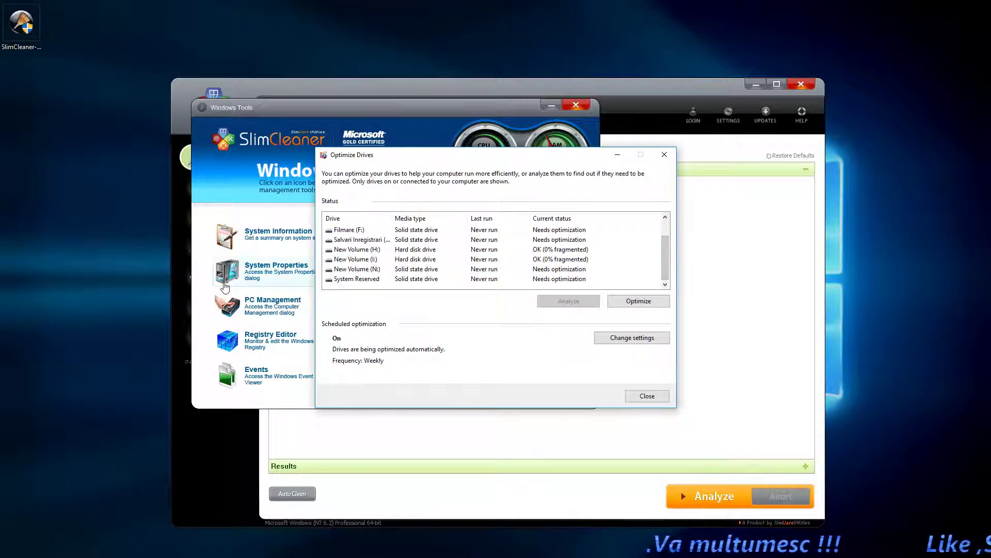
left_click(363, 262)
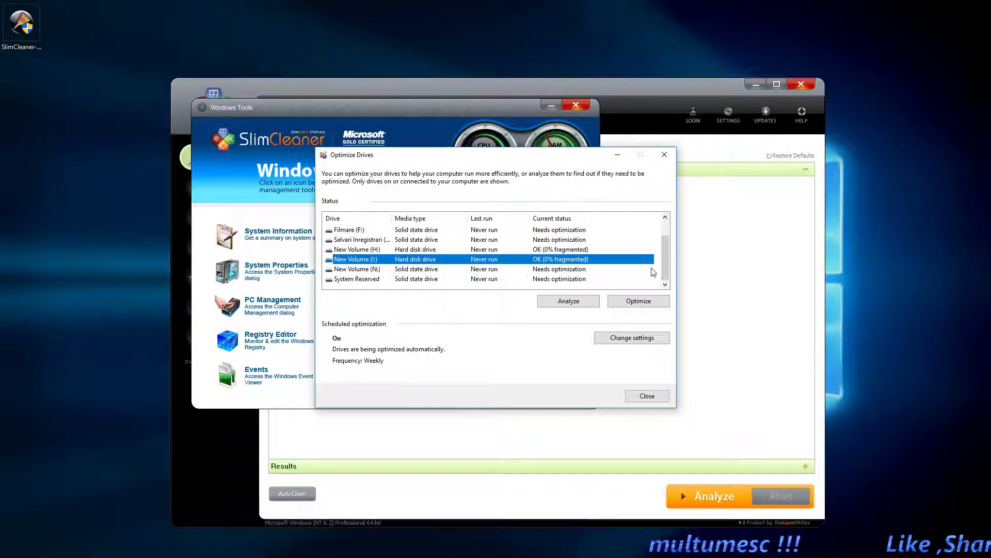
left_click(666, 156)
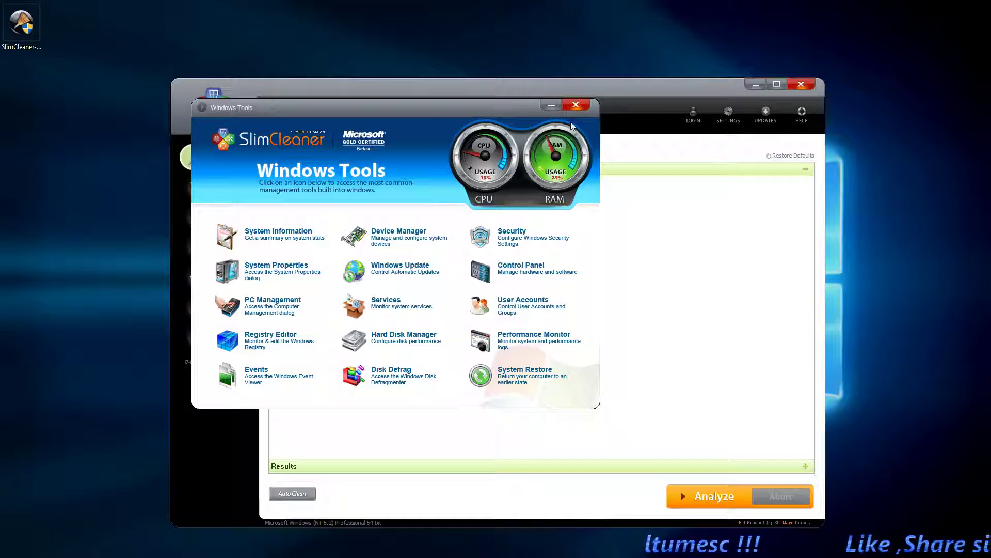
left_click(572, 105)
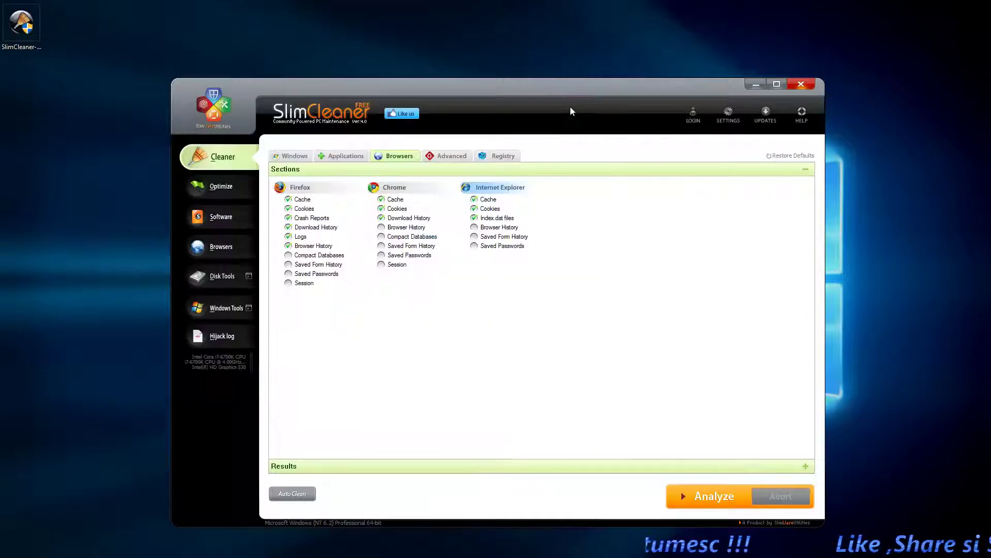
Step: Review the Hijack log's startup entries and Chrome's browser page, and briefly open and close Disk Tools
left_click(222, 336)
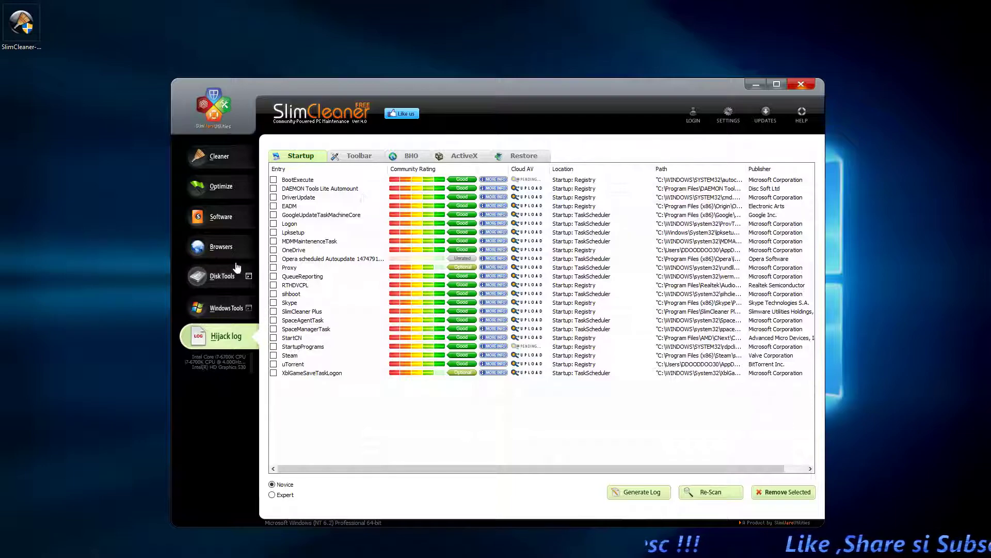
left_click(221, 246)
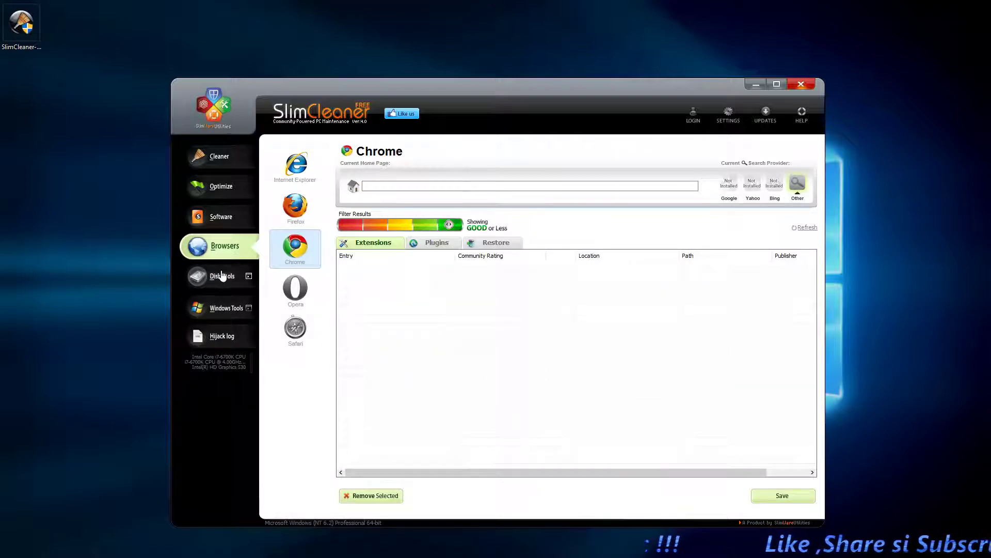
left_click(221, 276)
left_click(574, 105)
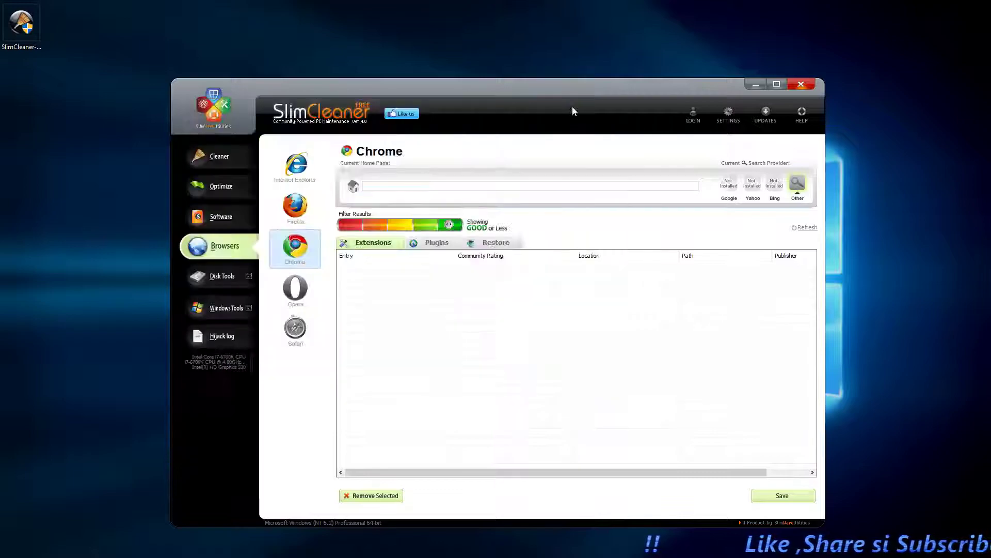
Step: Revisit the Software section and look at its available updates and software list
left_click(221, 216)
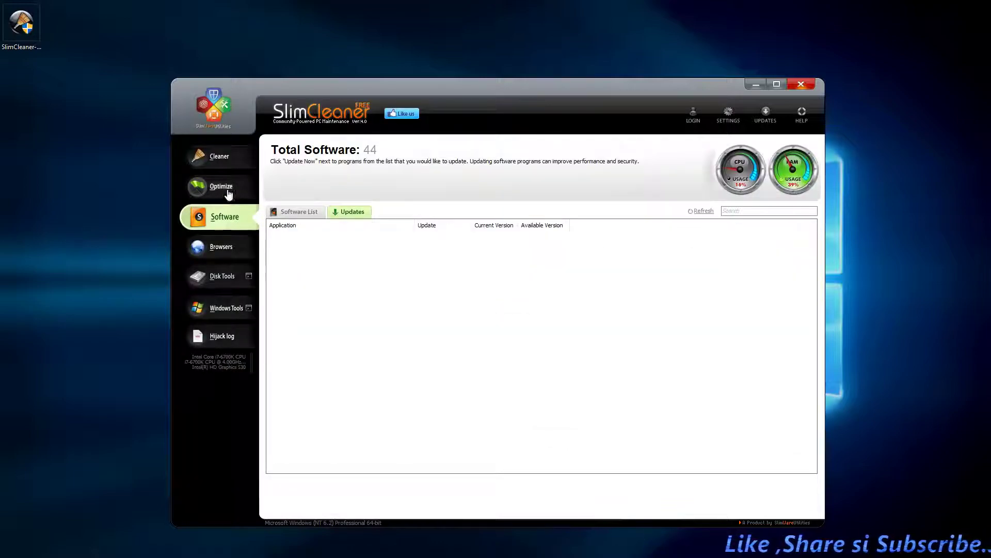
left_click(354, 213)
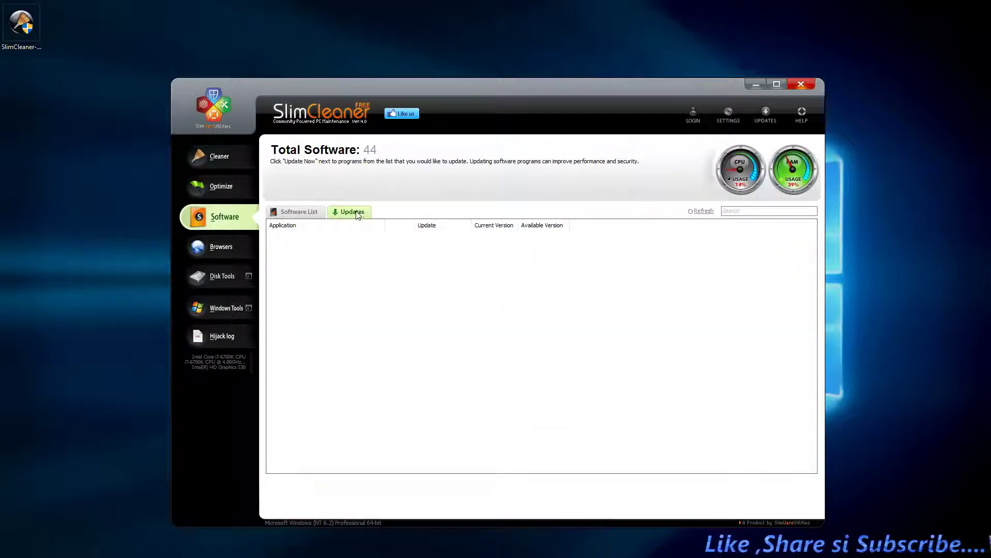
left_click(309, 213)
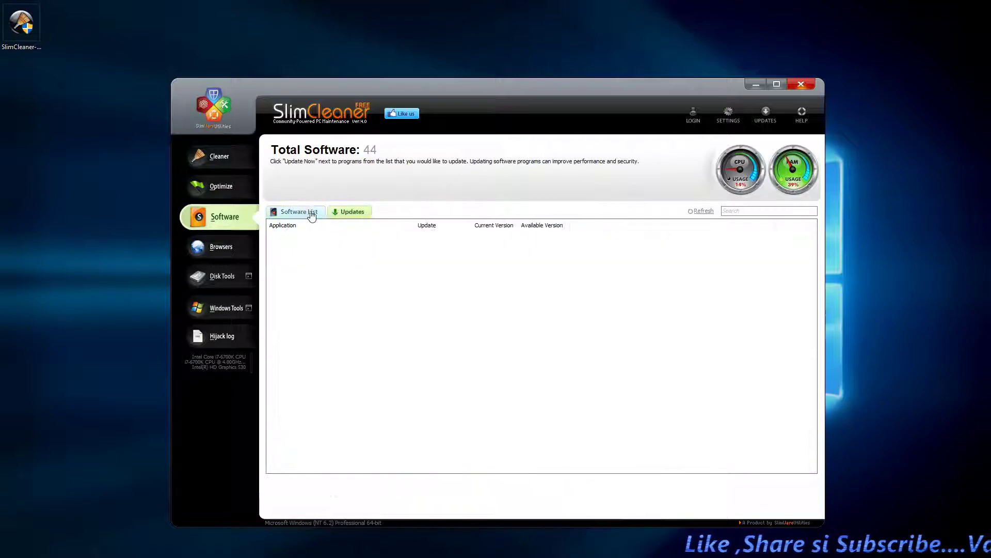
Step: View Optimize's startup entries filtered to Optional or less, reset the filter to Good or less, and return to the Cleaner
left_click(225, 189)
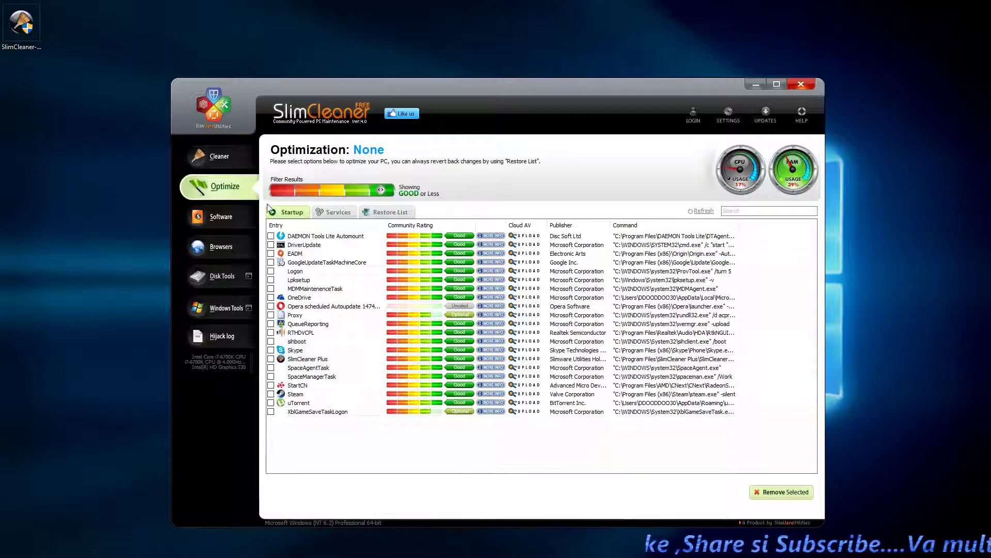
left_click(218, 158)
left_click(223, 187)
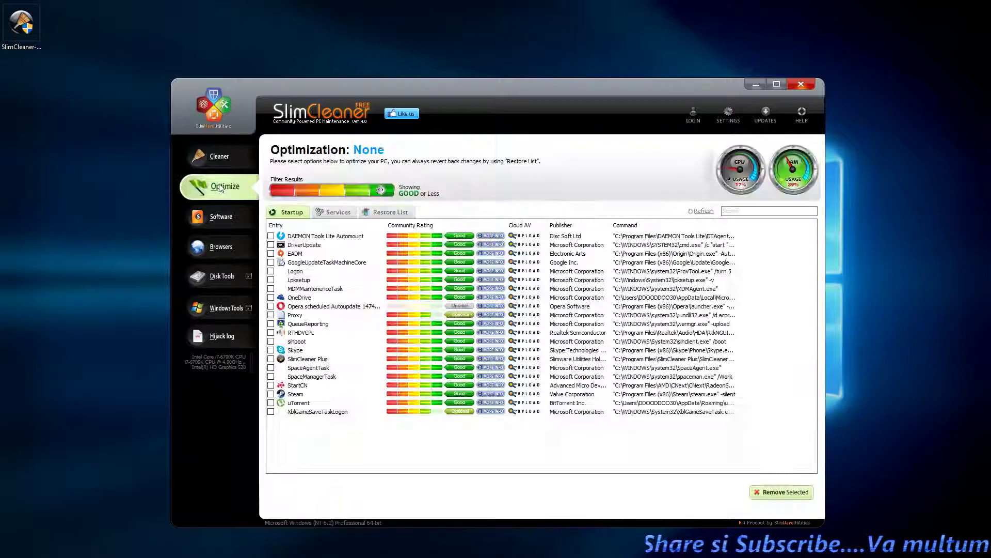
left_click(345, 199)
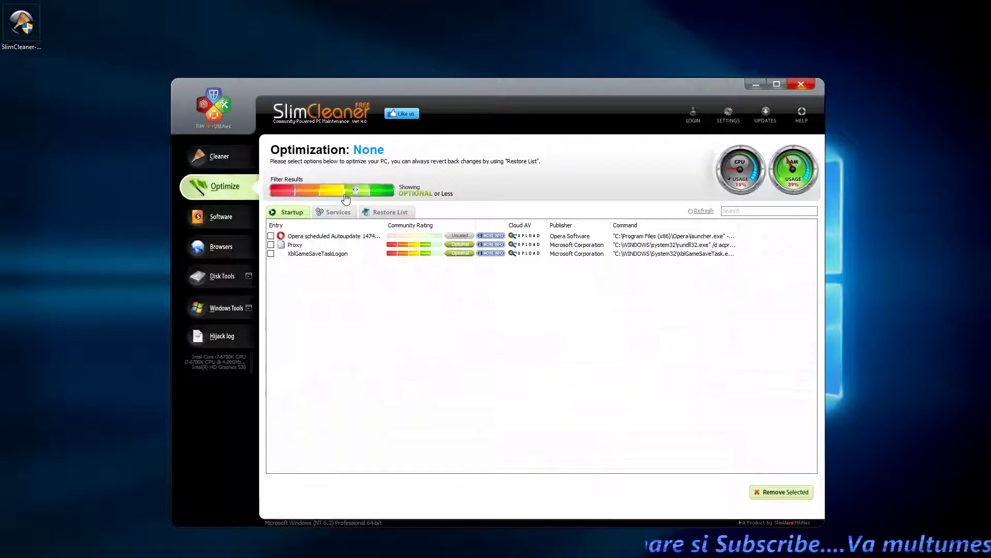
left_click(374, 192)
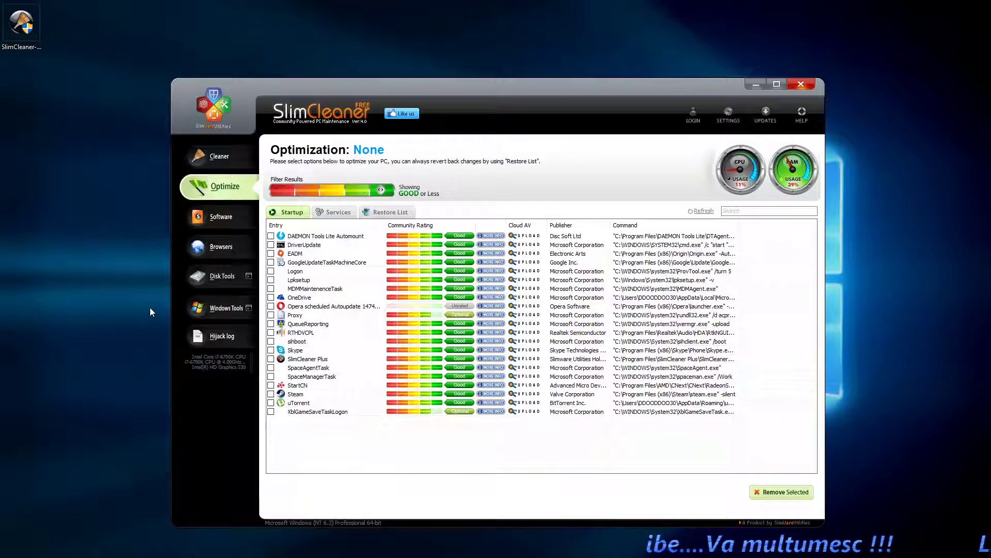
left_click(211, 156)
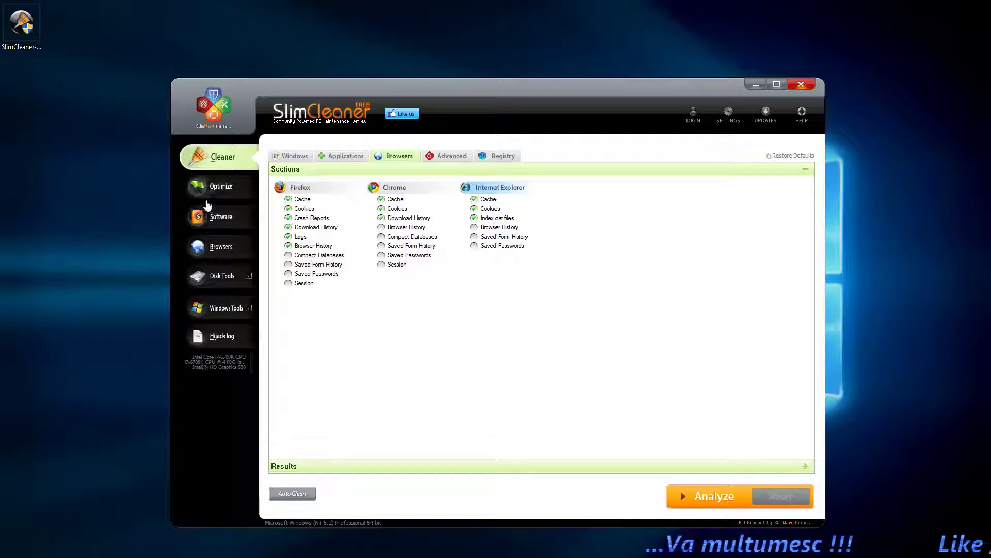